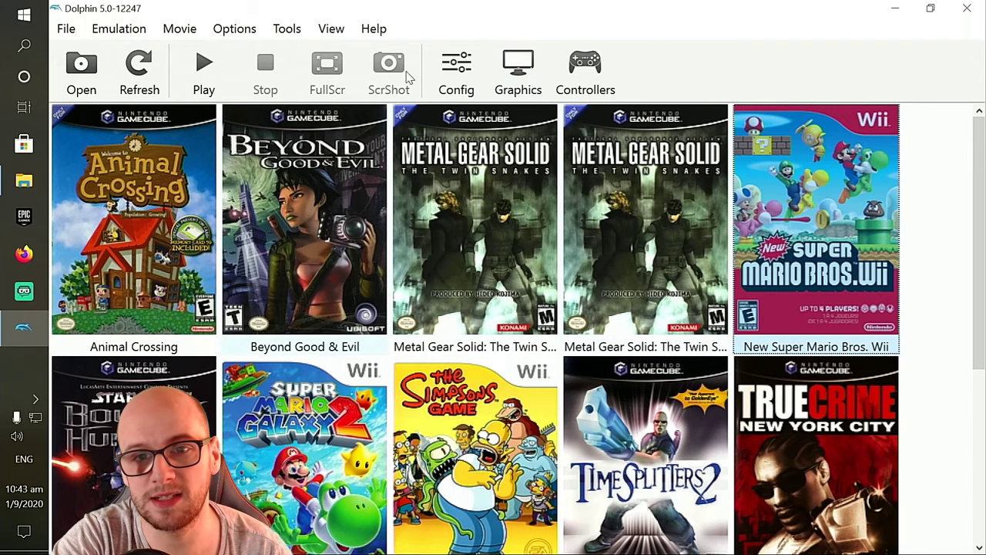
Step: Open the graphics configuration and choose Direct3D 11 as the rendering backend
left_click(514, 75)
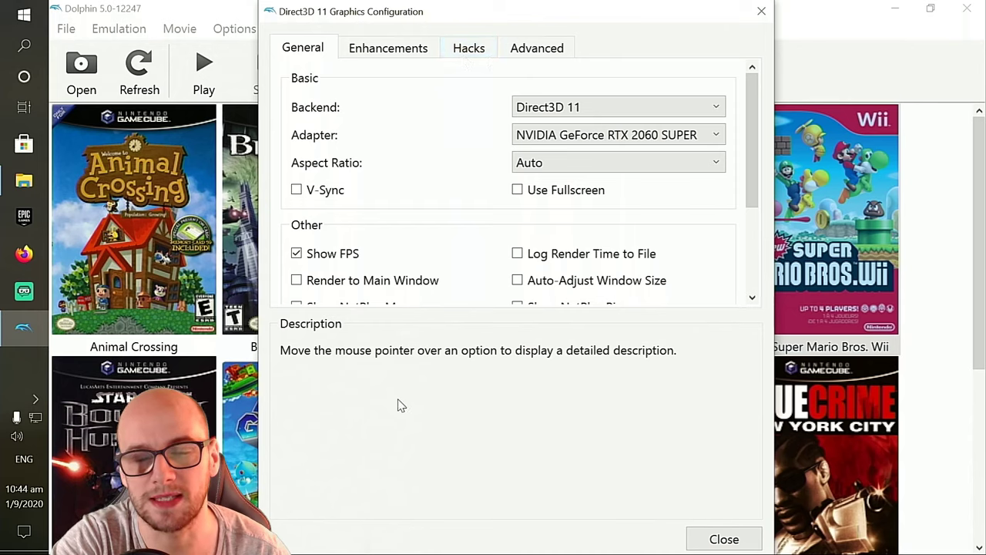
mouse_move(572, 108)
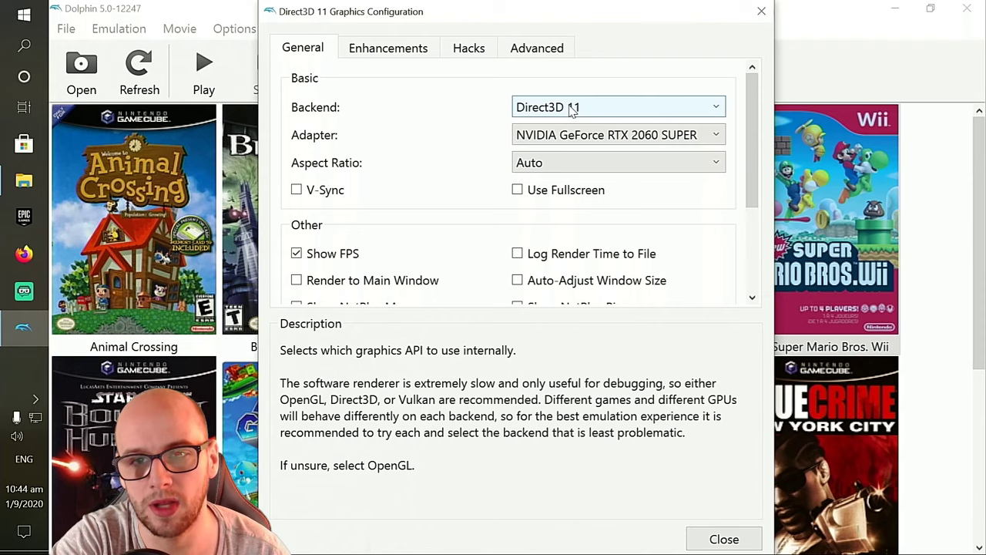
left_click(572, 110)
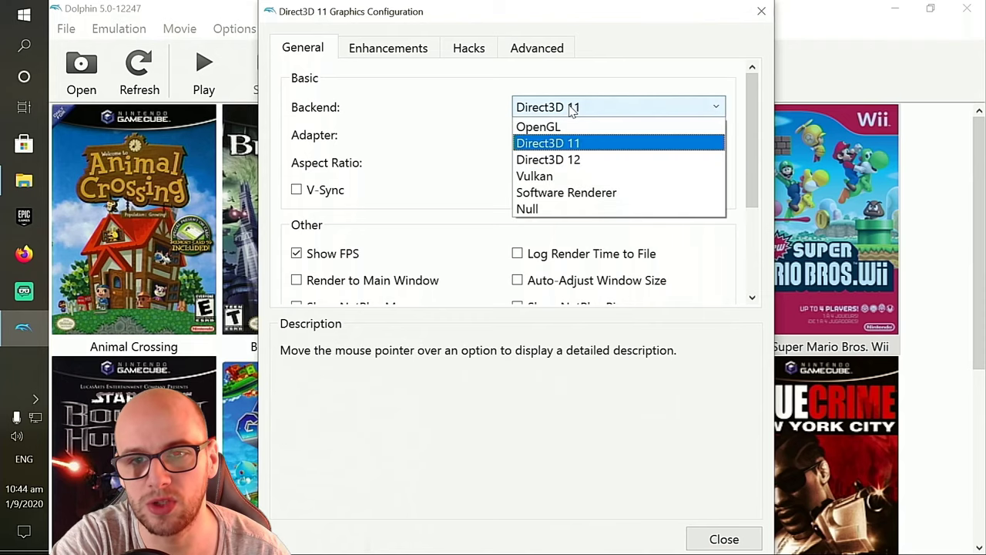
left_click(560, 148)
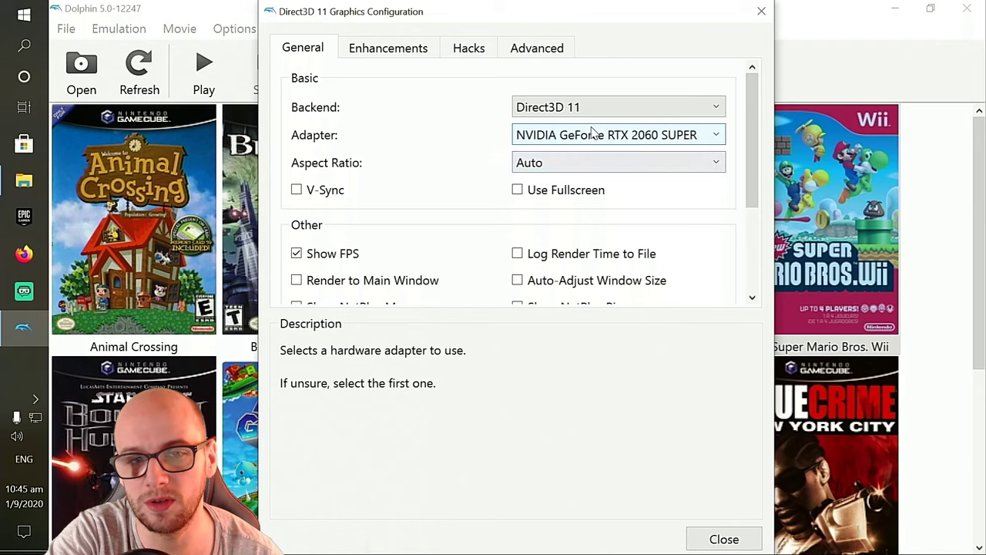
Step: Select the NVIDIA GeForce RTX 2060 SUPER as the graphics adapter and set the aspect ratio to Auto
left_click(591, 134)
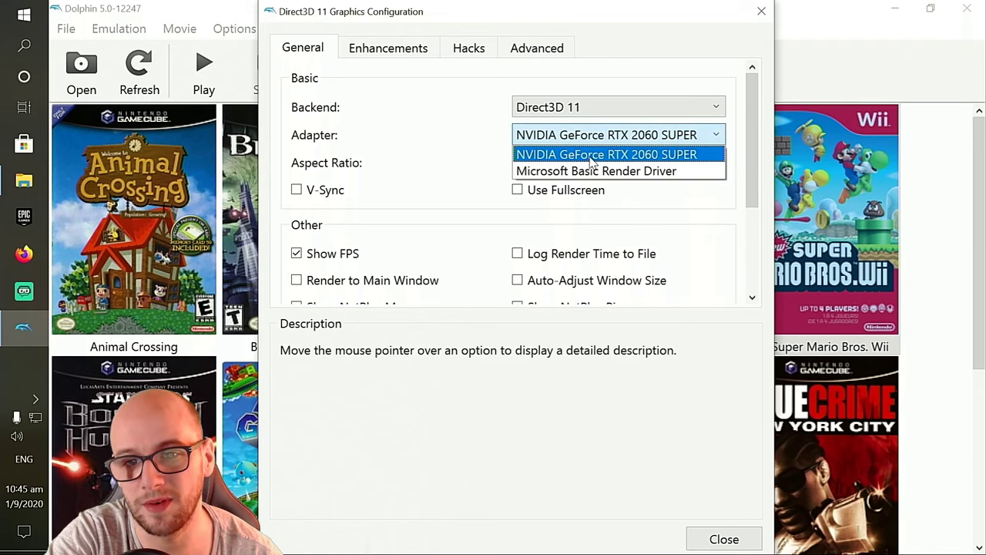
left_click(591, 155)
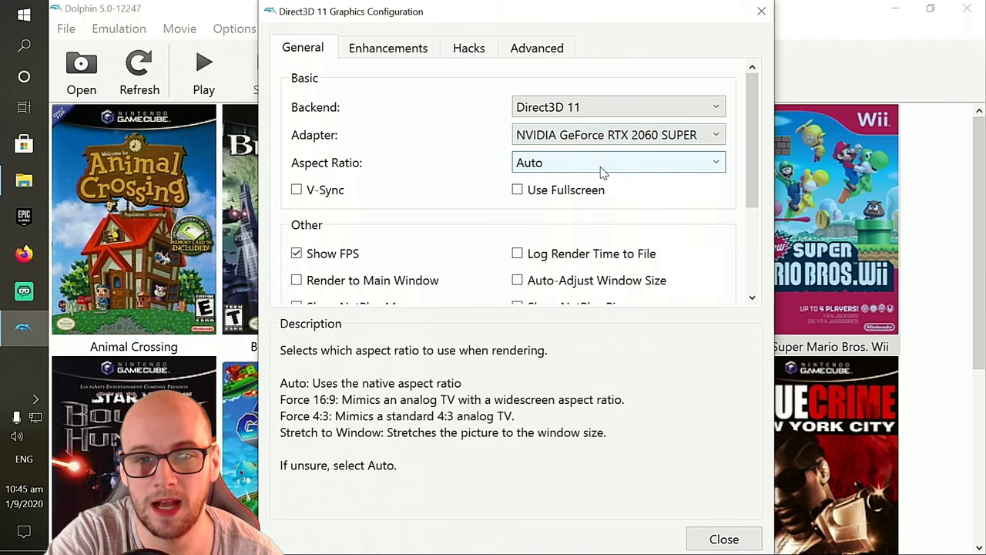
left_click(600, 167)
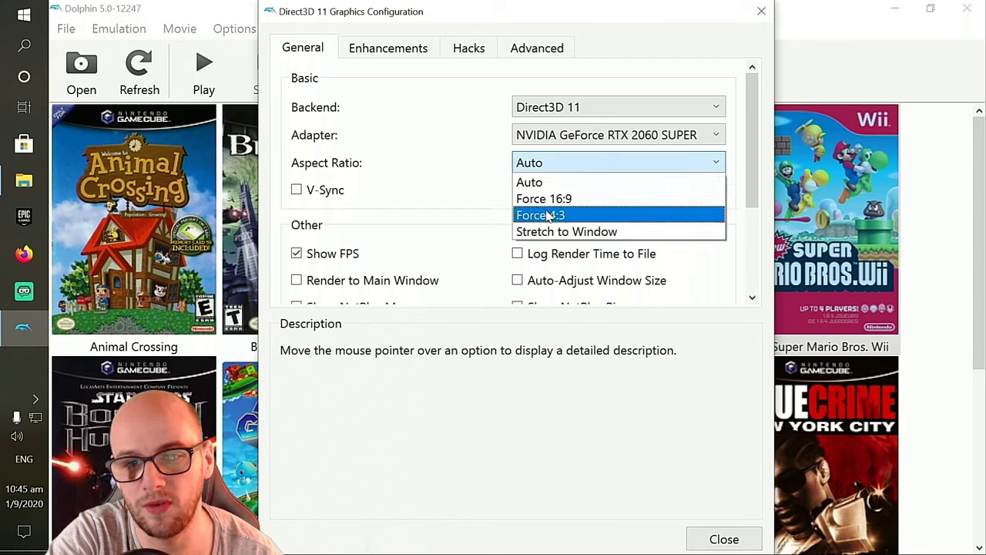
left_click(565, 185)
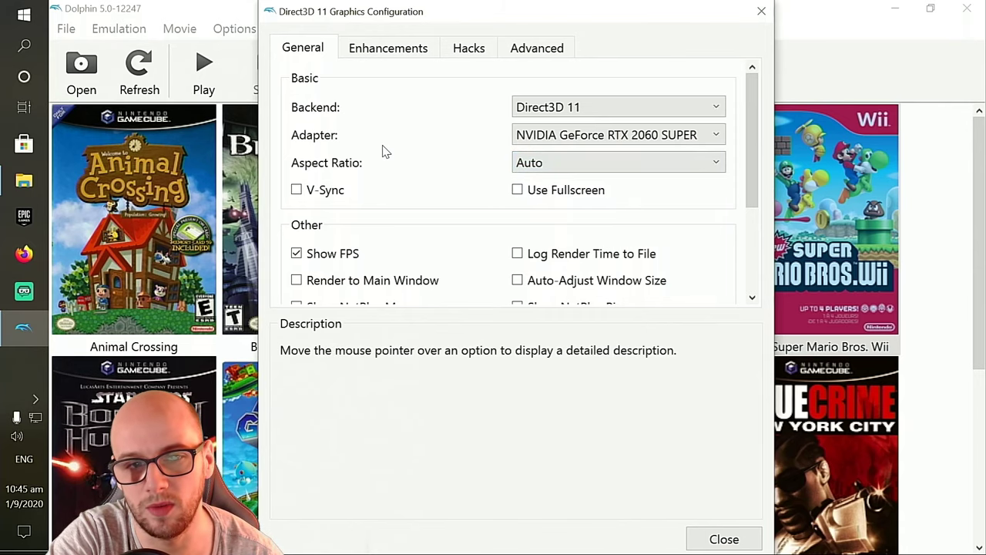
Step: Review the remaining general graphics options and the descriptions of the shader compilation modes
scroll(336, 132, "down", 2)
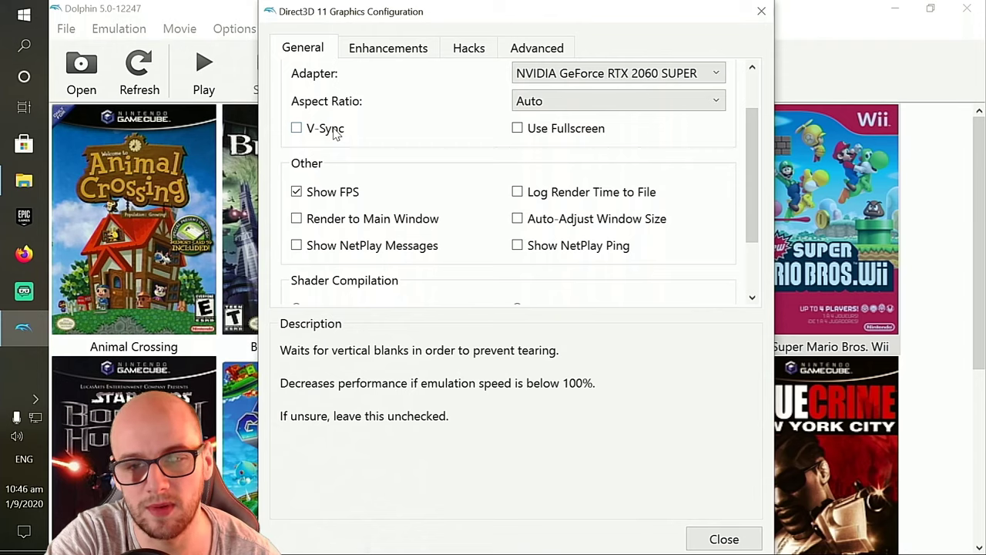
scroll(393, 171, "down", 3)
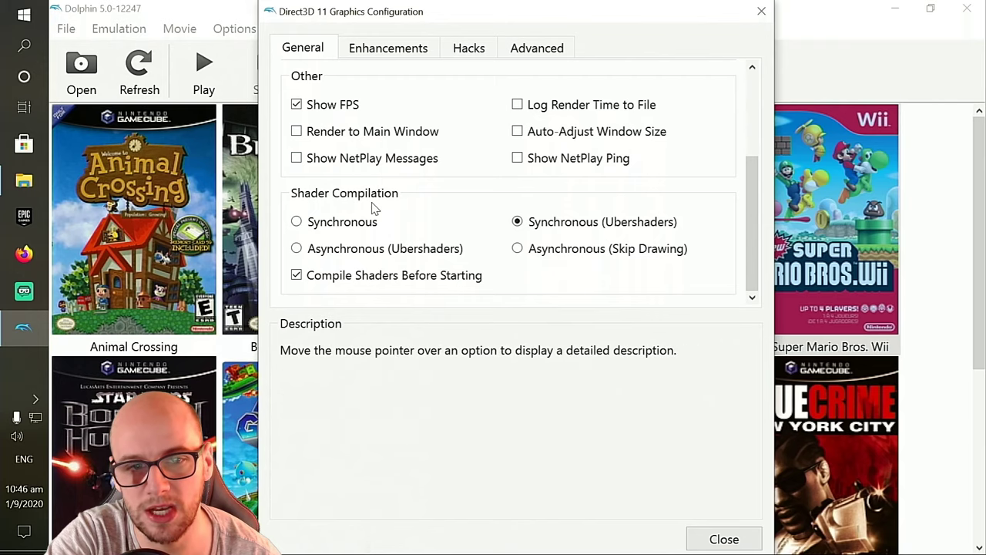
mouse_move(527, 231)
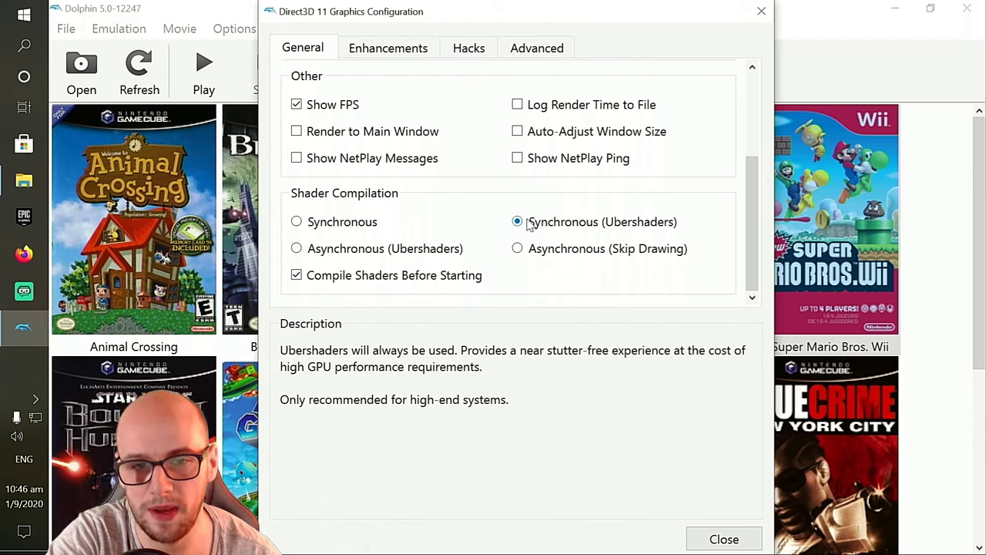
mouse_move(385, 257)
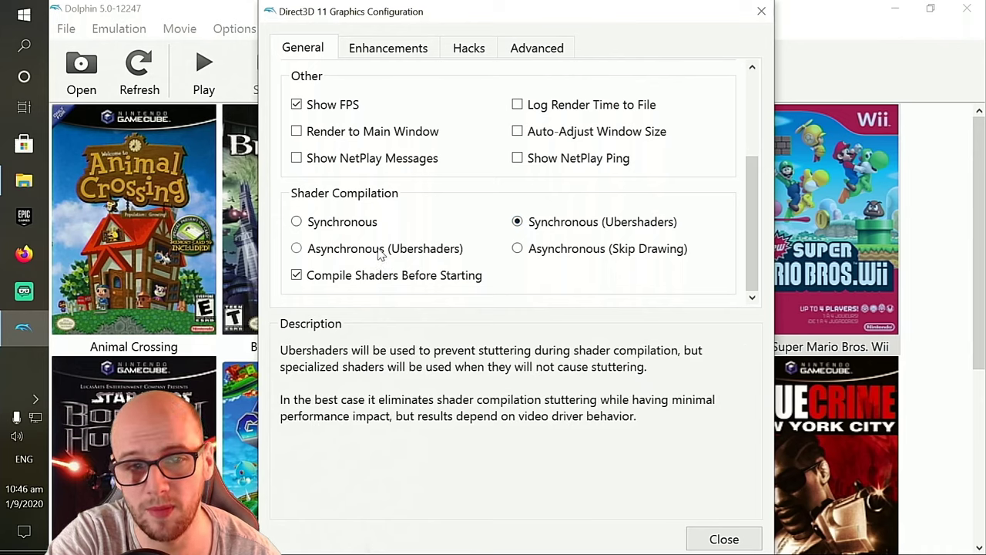
mouse_move(358, 233)
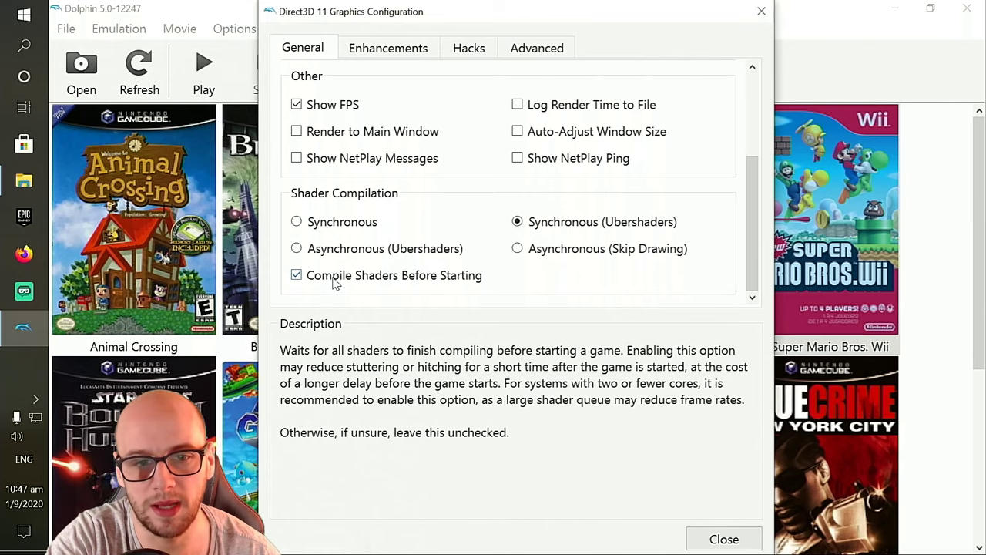
Step: Set the internal resolution to 3x Native (1920x1584) for 1080p and anti-aliasing to 4x SSAA
left_click(360, 47)
left_click(451, 107)
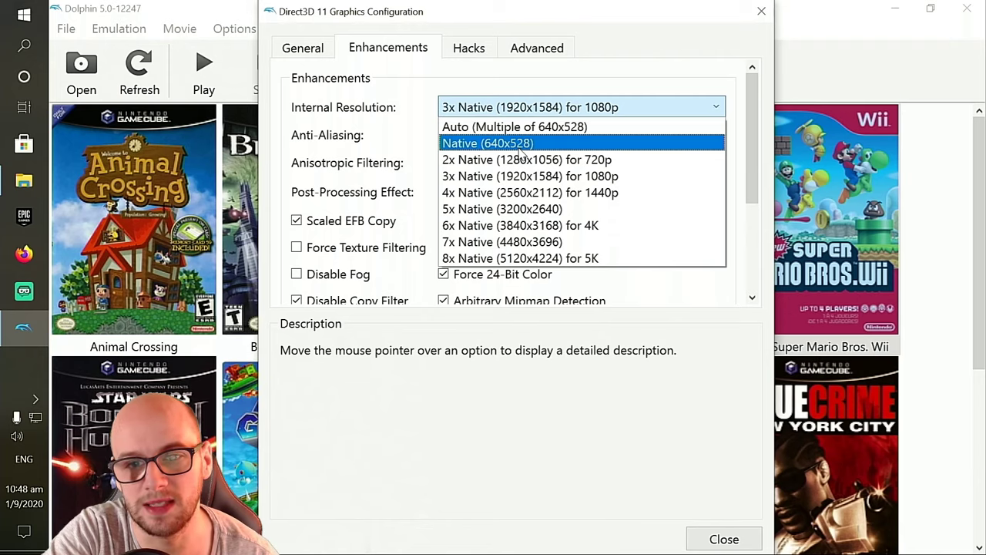
left_click(524, 176)
left_click(466, 136)
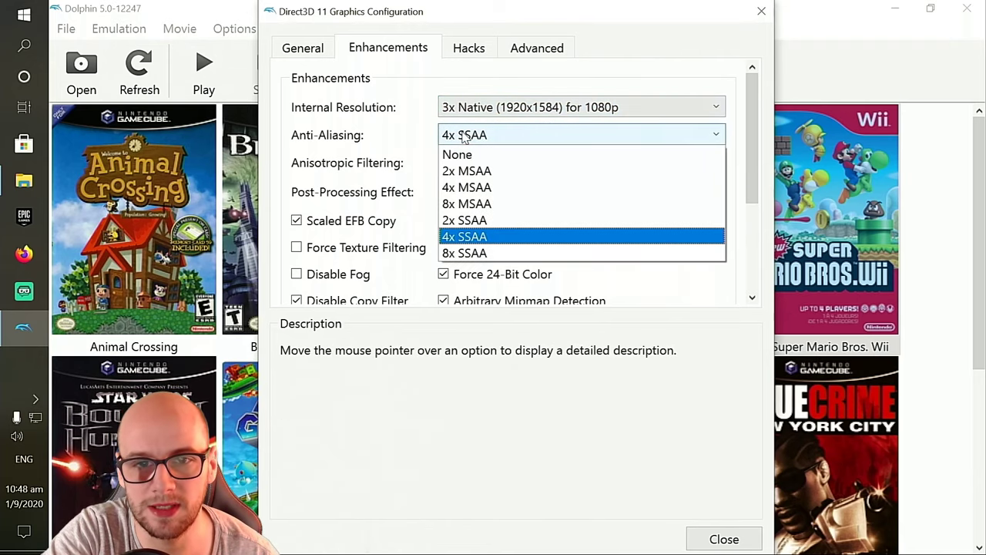
left_click(479, 239)
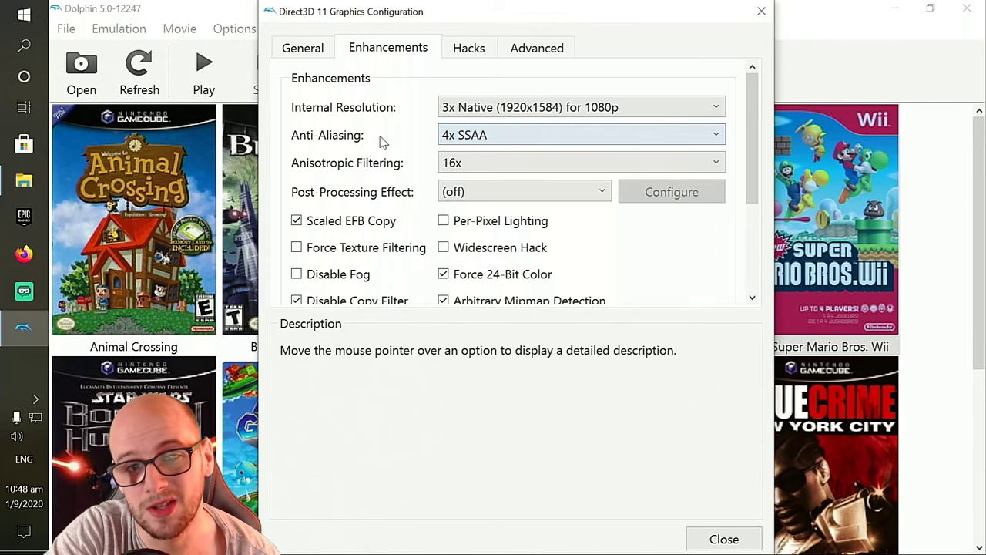
Step: Try the None and 2x MSAA anti-aliasing modes and return the setting to 4x SSAA
left_click(478, 143)
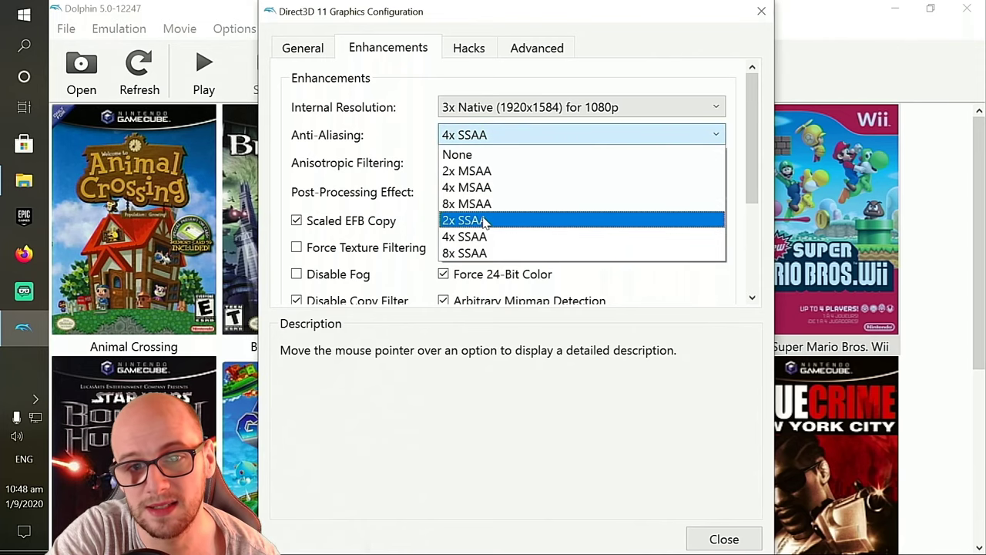
left_click(485, 158)
left_click(492, 143)
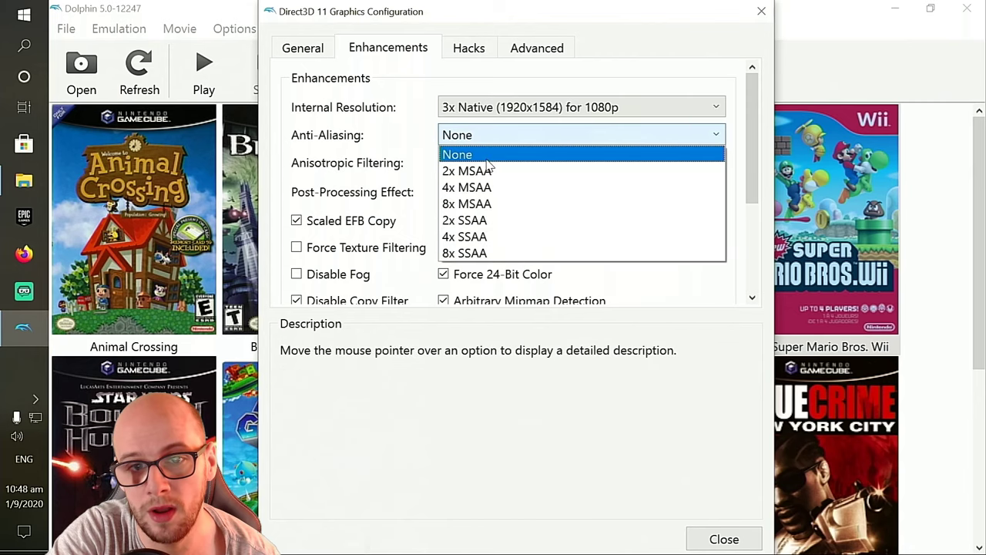
left_click(489, 170)
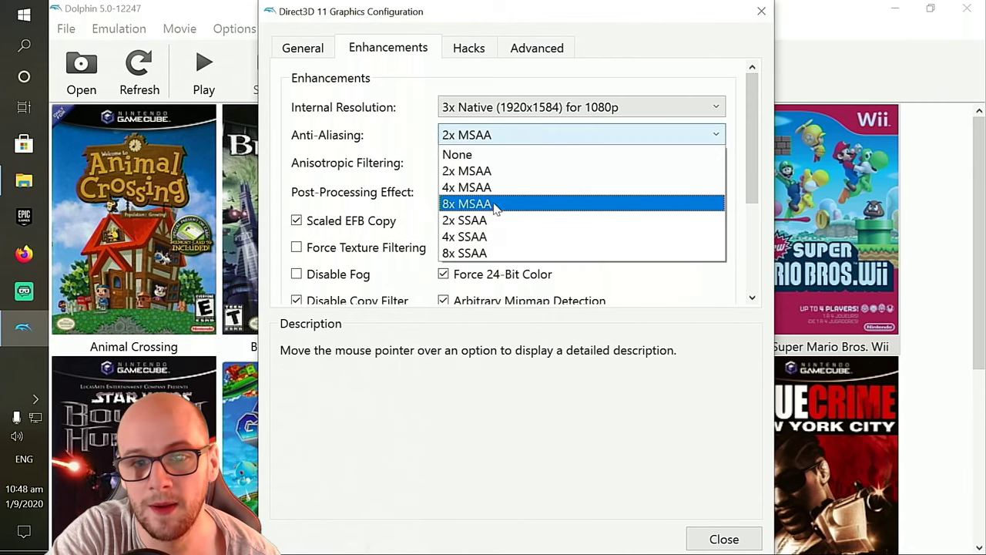
left_click(484, 237)
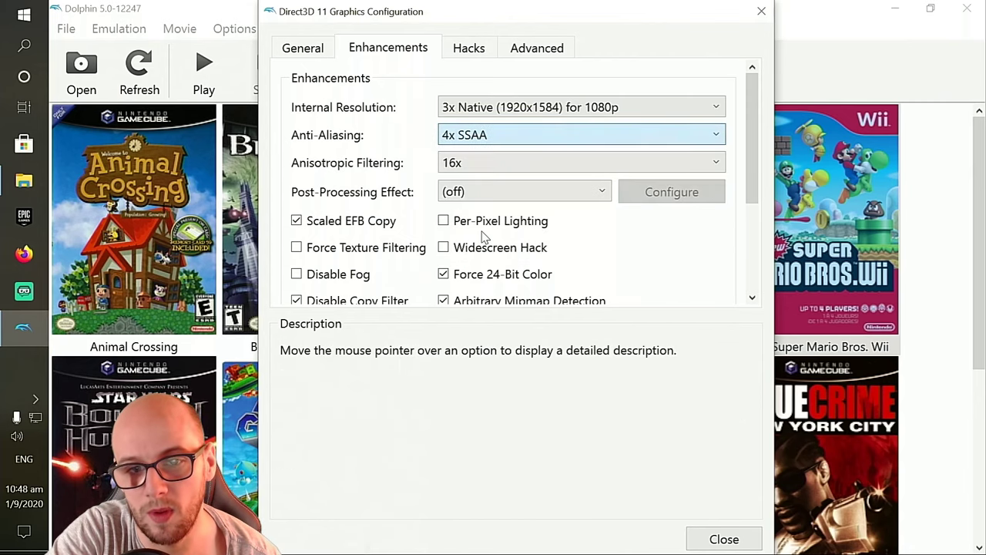
Step: Set anisotropic filtering to 16x in the graphics enhancements
left_click(459, 169)
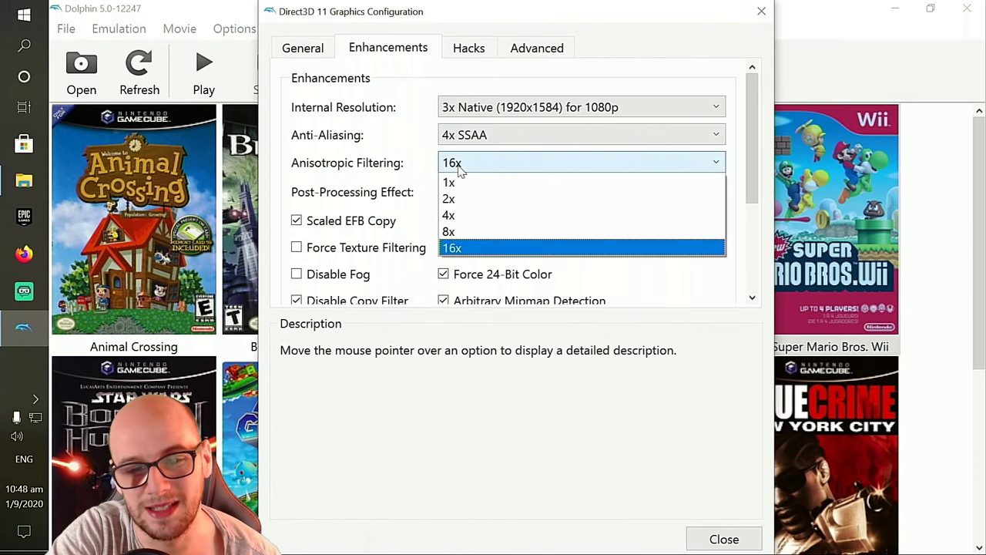
left_click(467, 247)
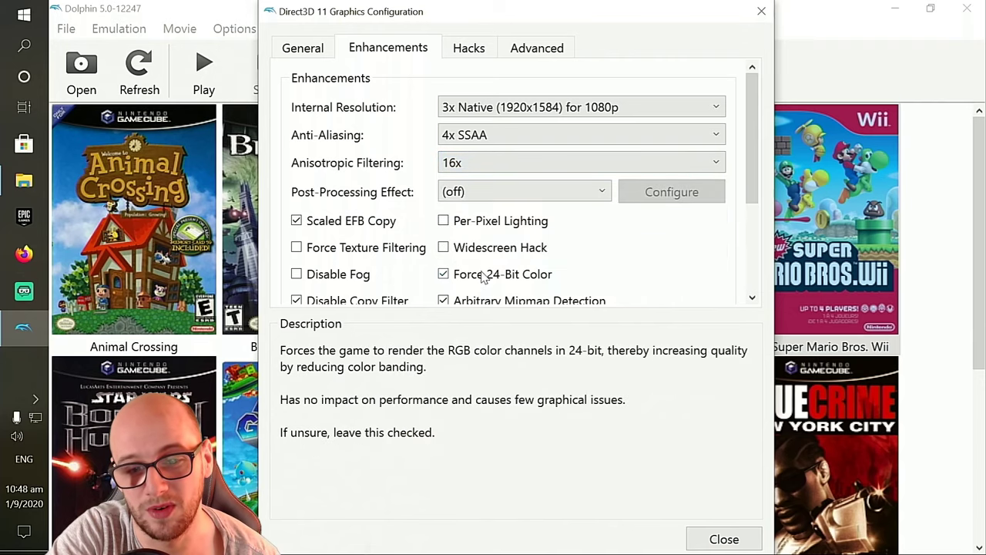
left_click(493, 171)
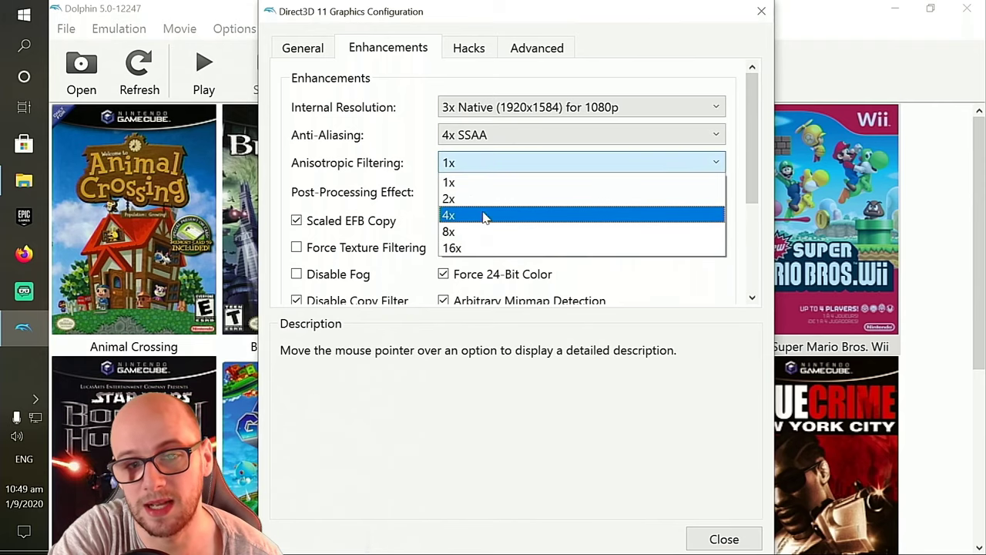
left_click(475, 247)
Step: Examine the enhancement checkboxes, including Scaled EFB Copy, Force 24-Bit Color, Disable Copy Filter and Arbitrary Mipmap Detection
scroll(653, 246, "down", 2)
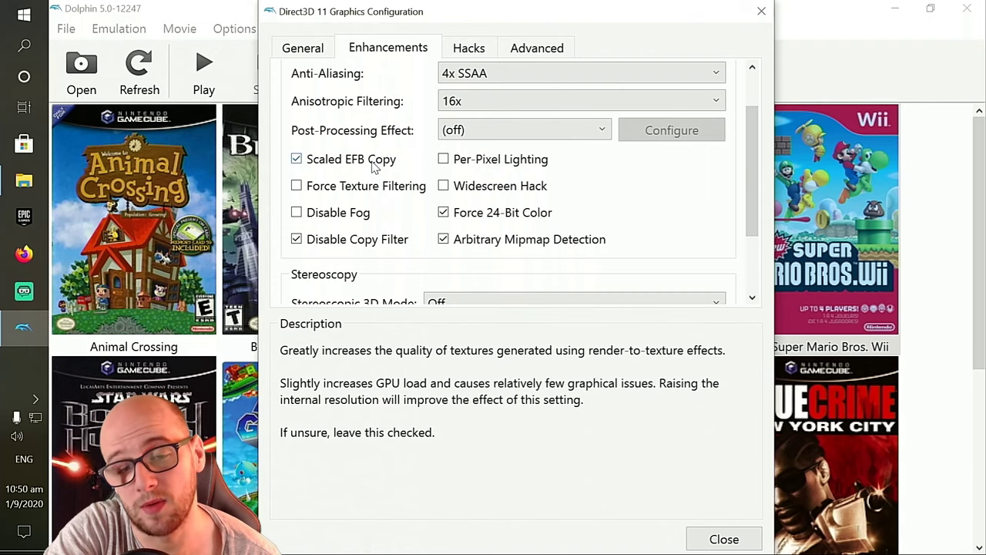
mouse_move(467, 159)
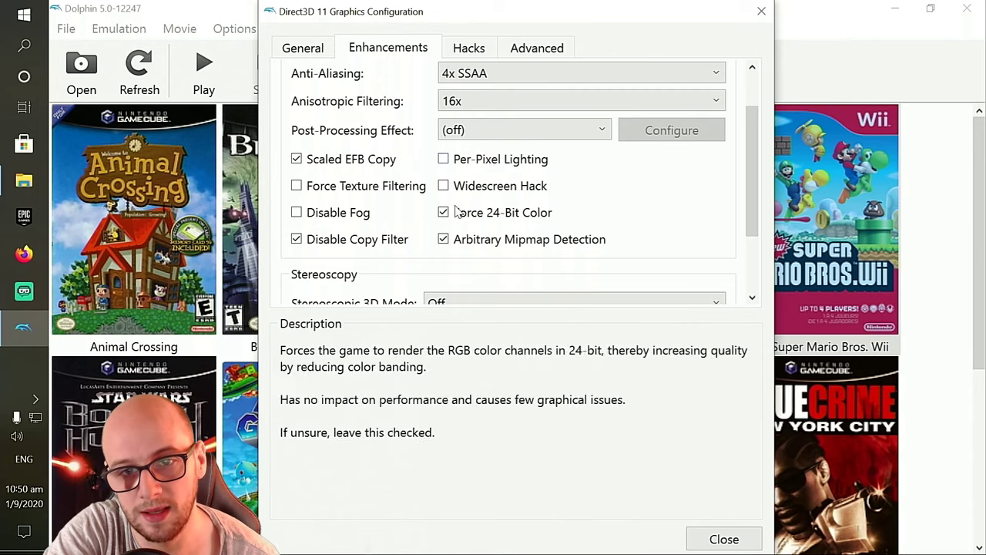
mouse_move(468, 245)
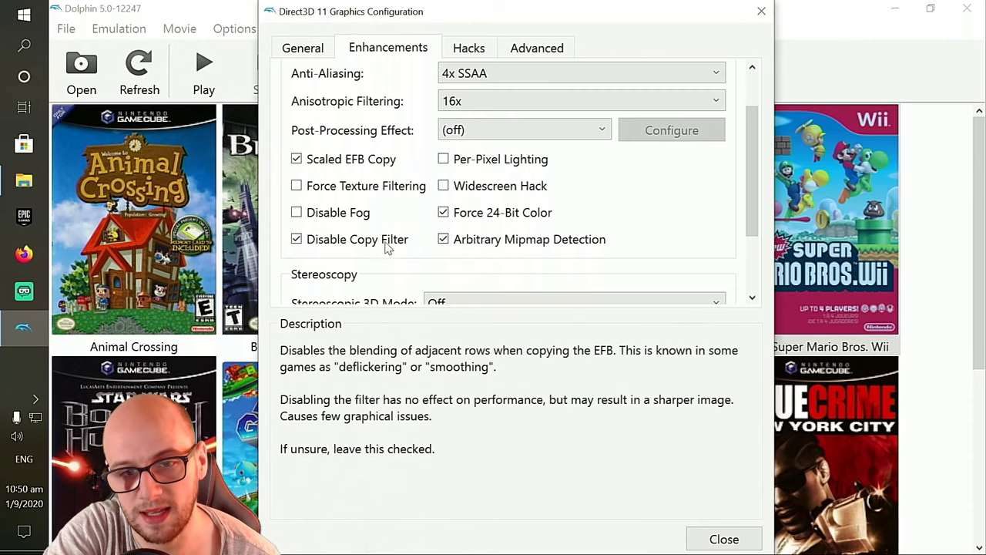
scroll(502, 231, "down", 3)
scroll(502, 222, "up", 3)
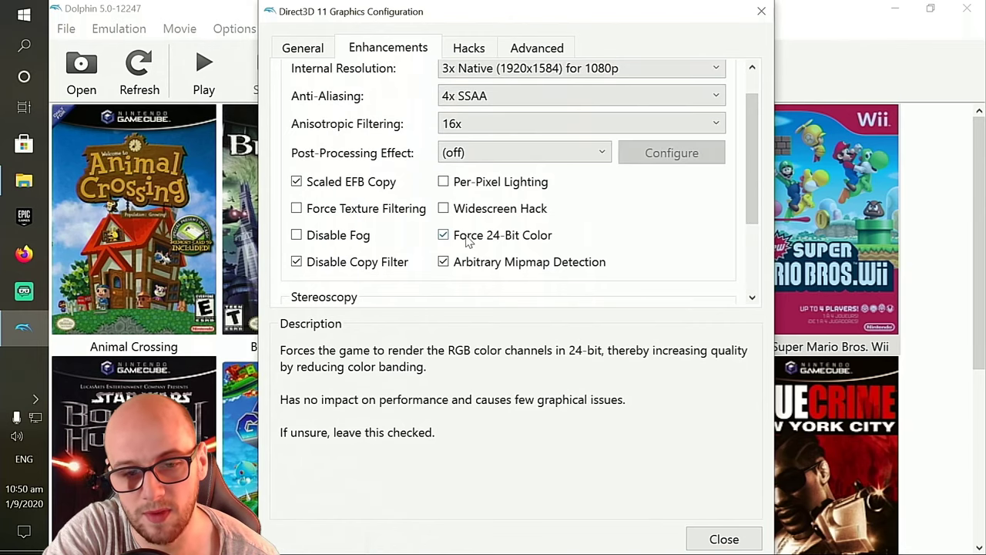
Step: Review the graphics hacks for the frame buffers and texture cache, and the advanced custom texture options
left_click(468, 48)
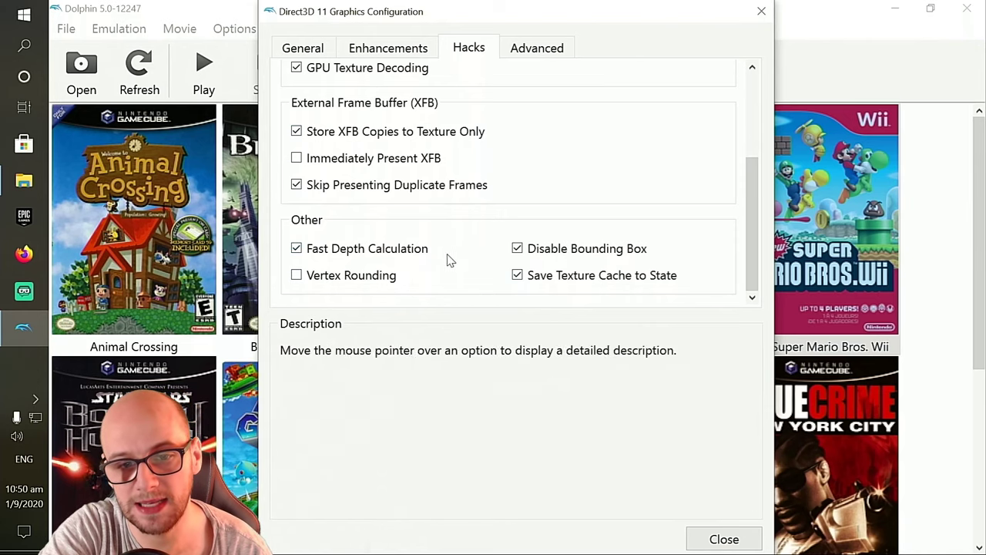
scroll(472, 260, "up", 4)
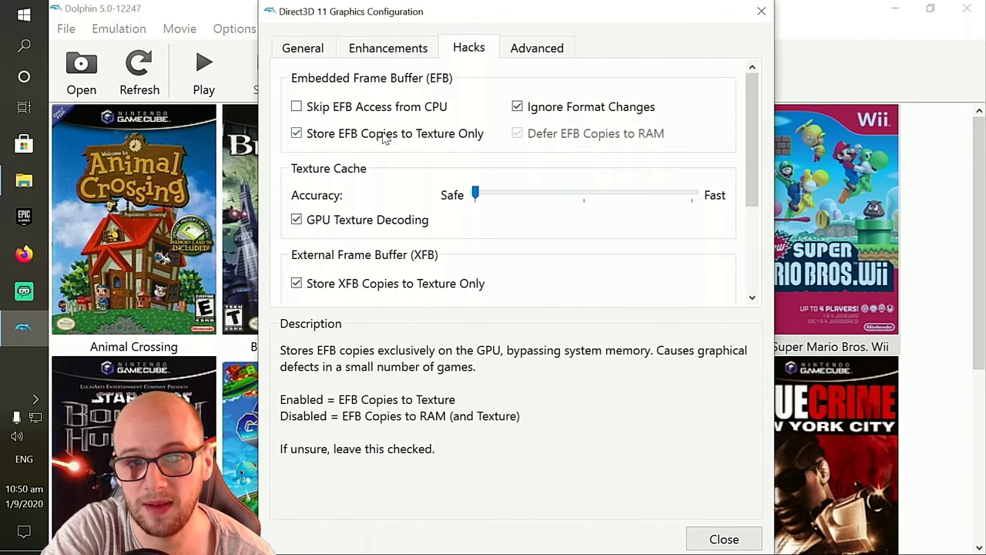
key("ctrl+Tab")
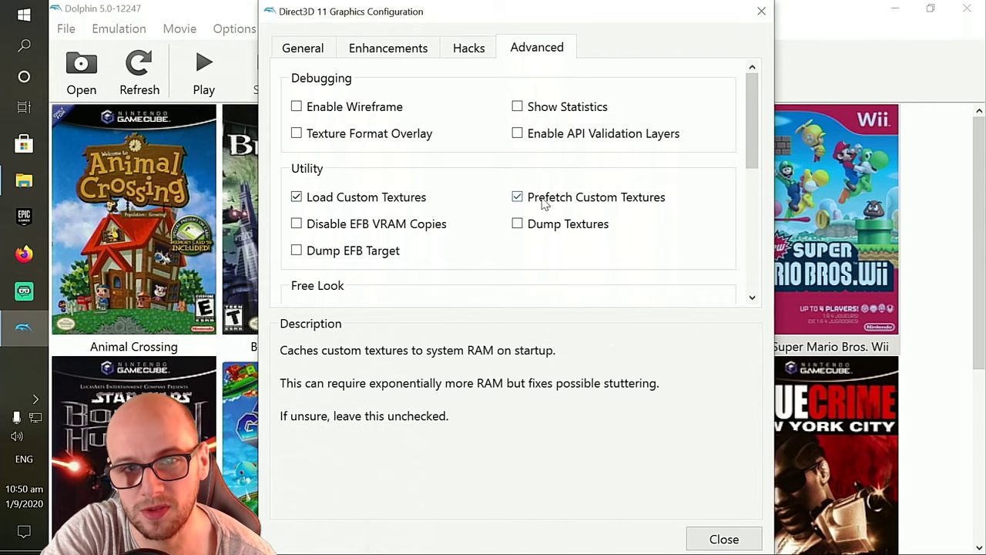
left_click(358, 49)
left_click(536, 47)
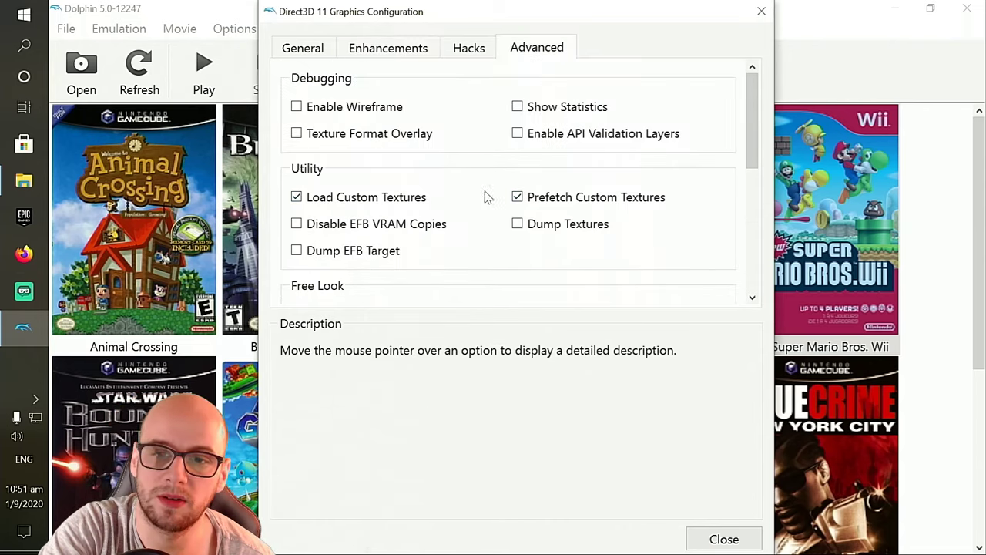